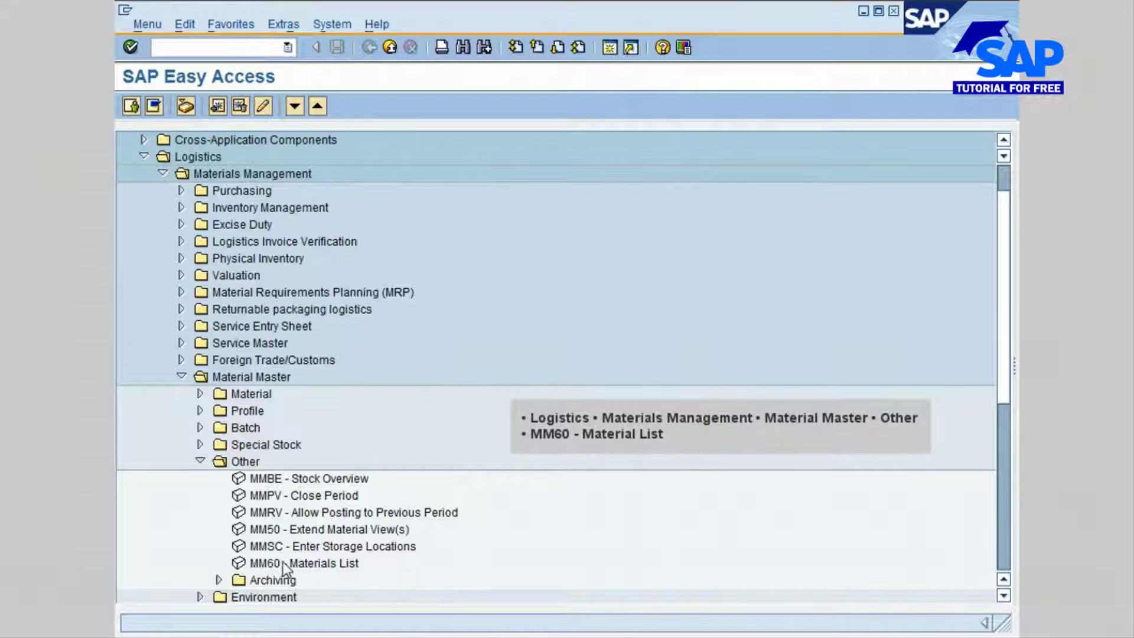
- Open the MM60 Materials List report and set the plant to 3100
double_click(328, 565)
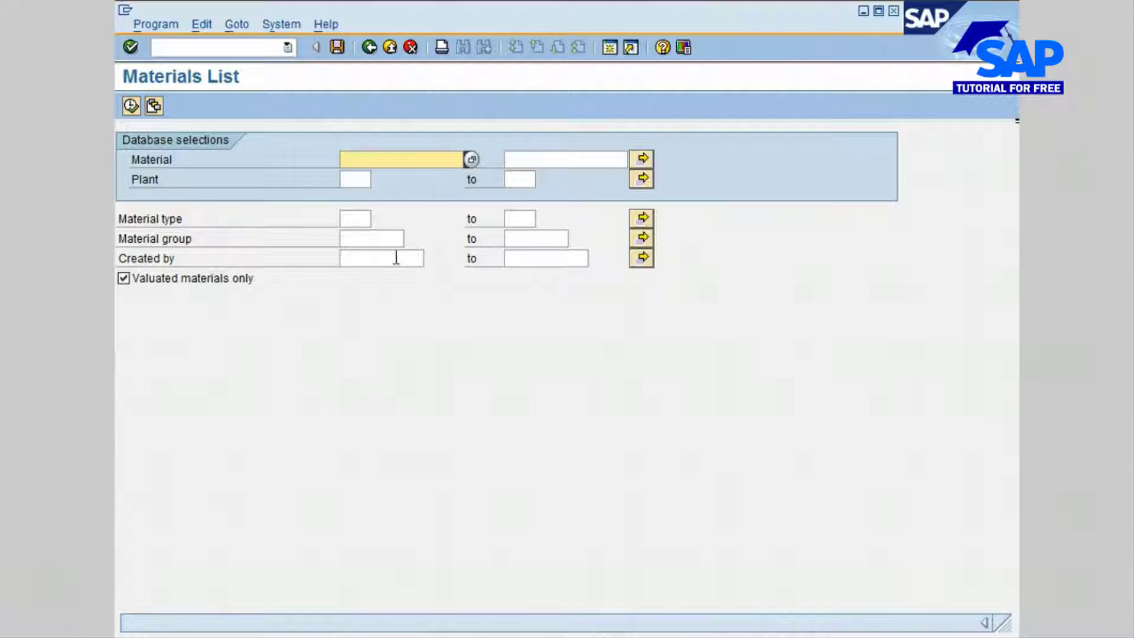
left_click(359, 178)
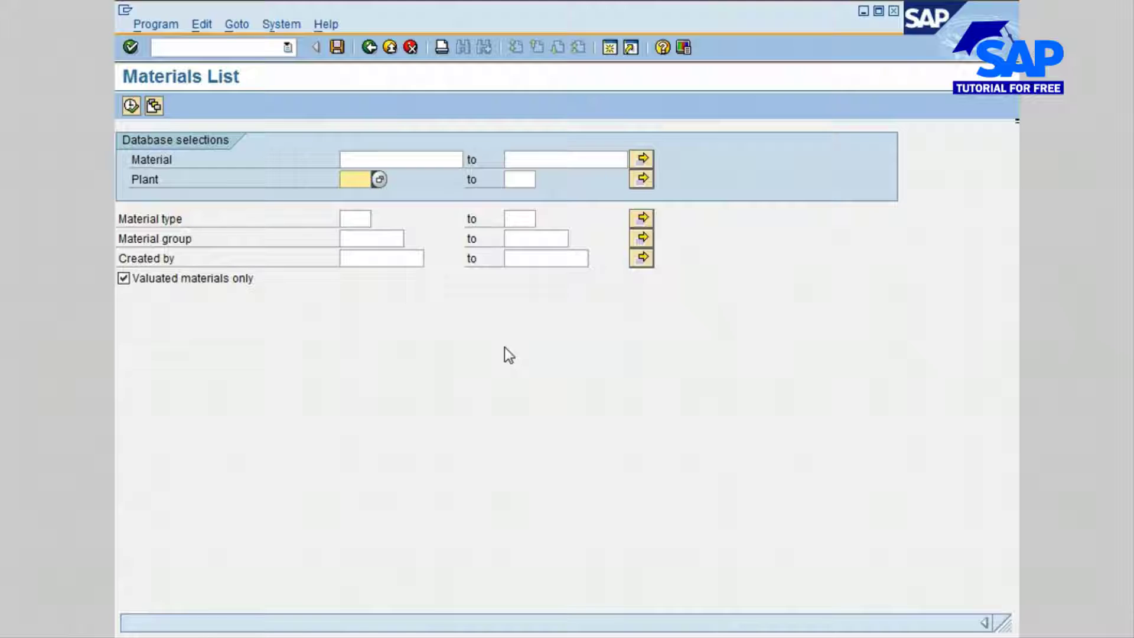
type("3100")
key("Tab")
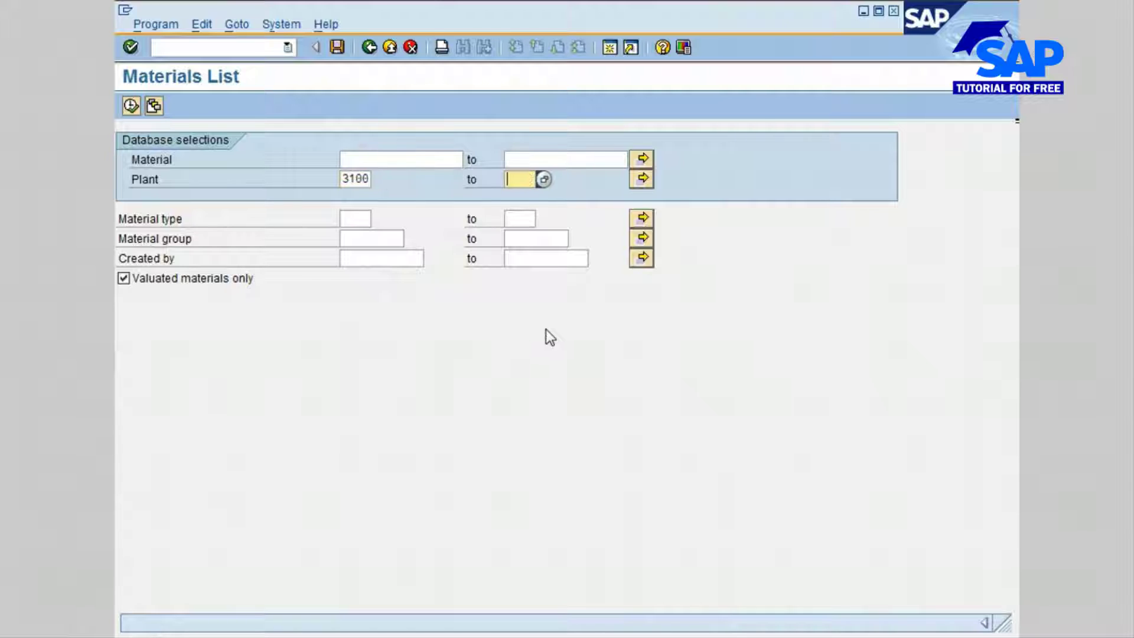
key("Tab")
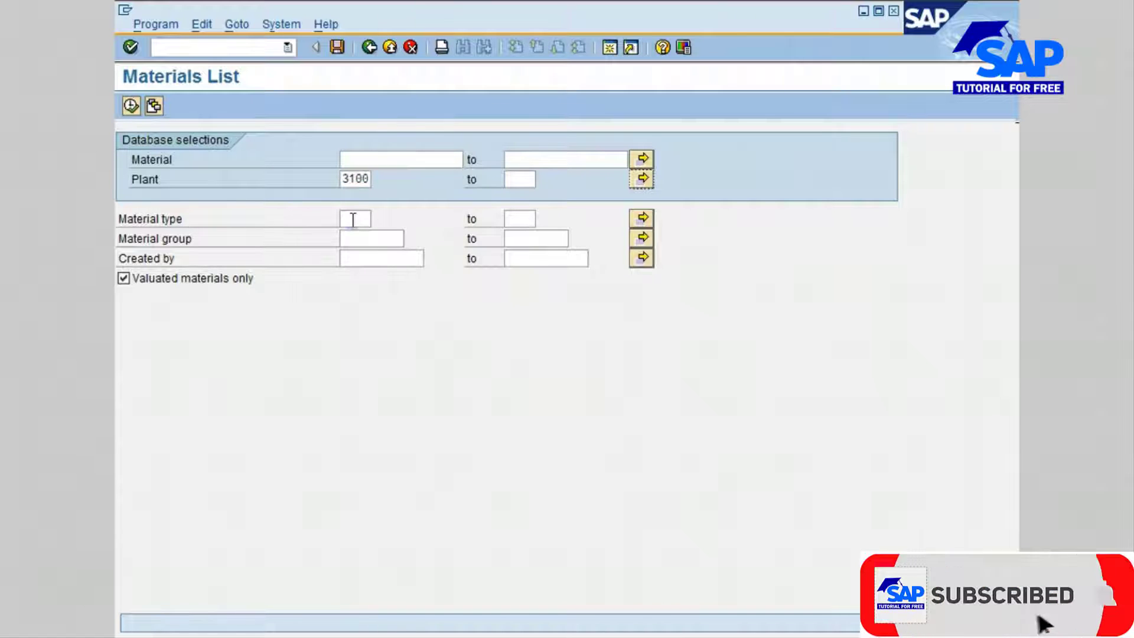
- Open multiple selection for the material type and add FERT (Finished product) as the first single value
left_click(353, 219)
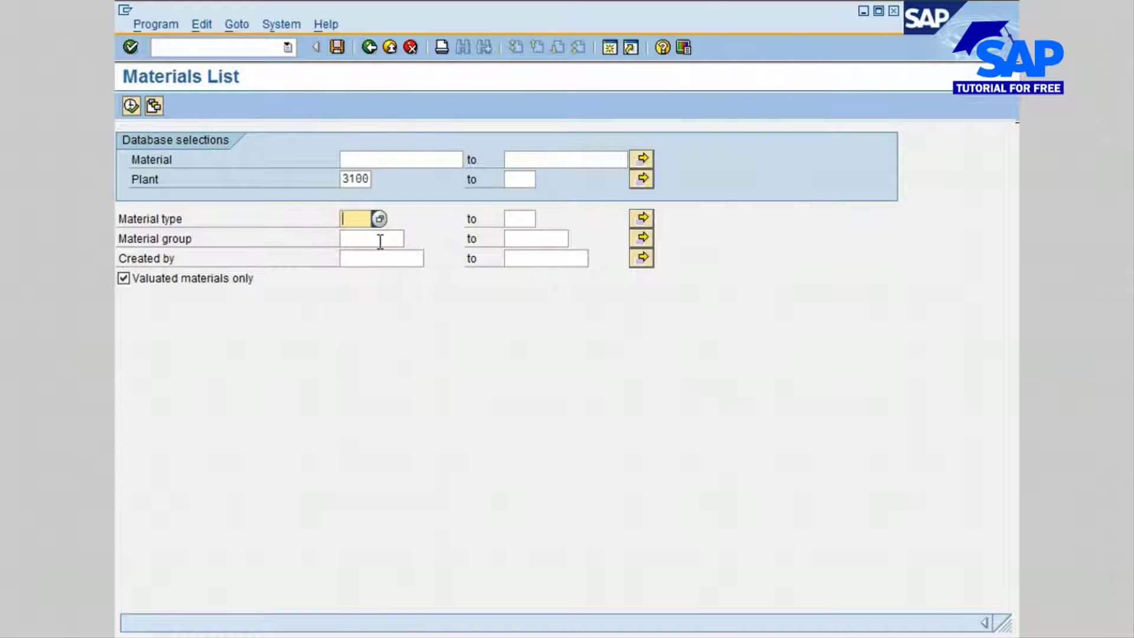
left_click(644, 219)
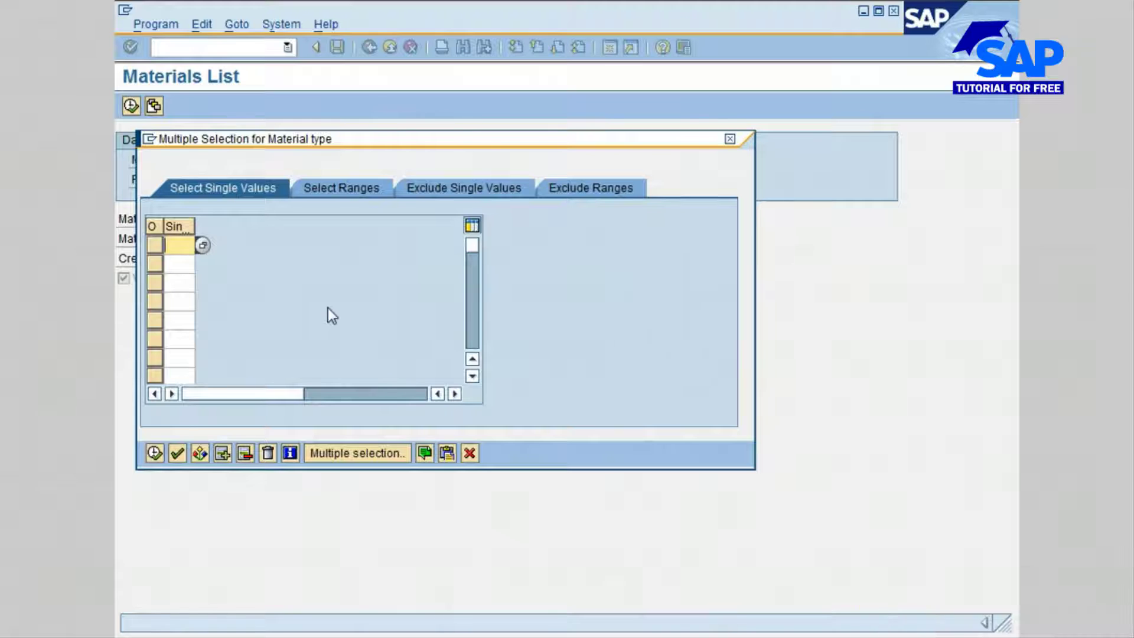
left_click(203, 247)
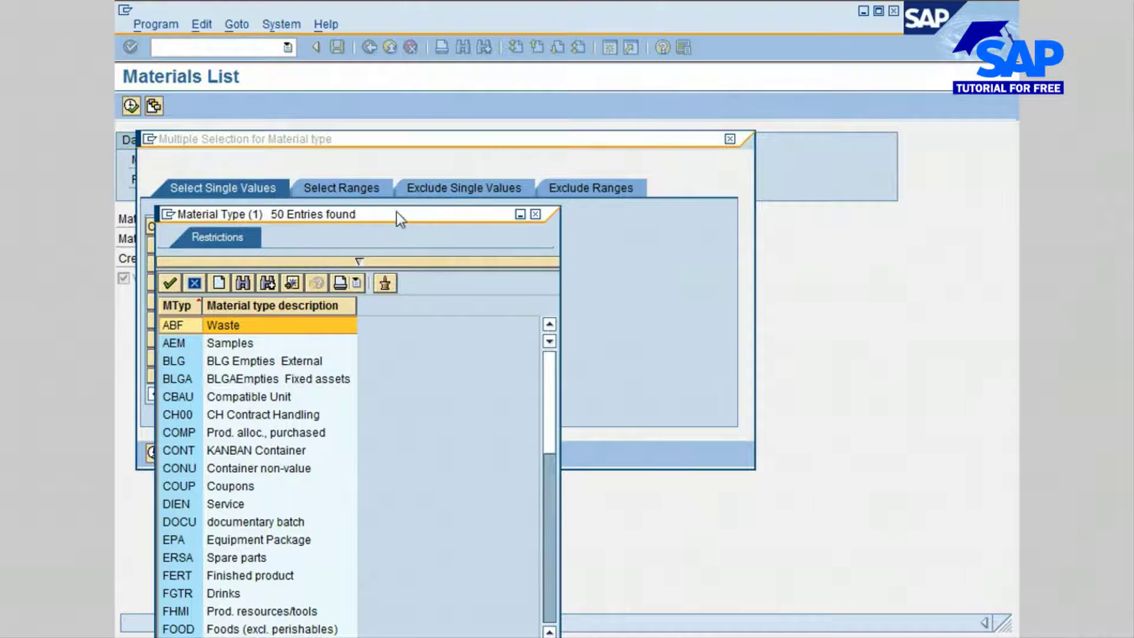
left_click_drag(396, 212, 470, 125)
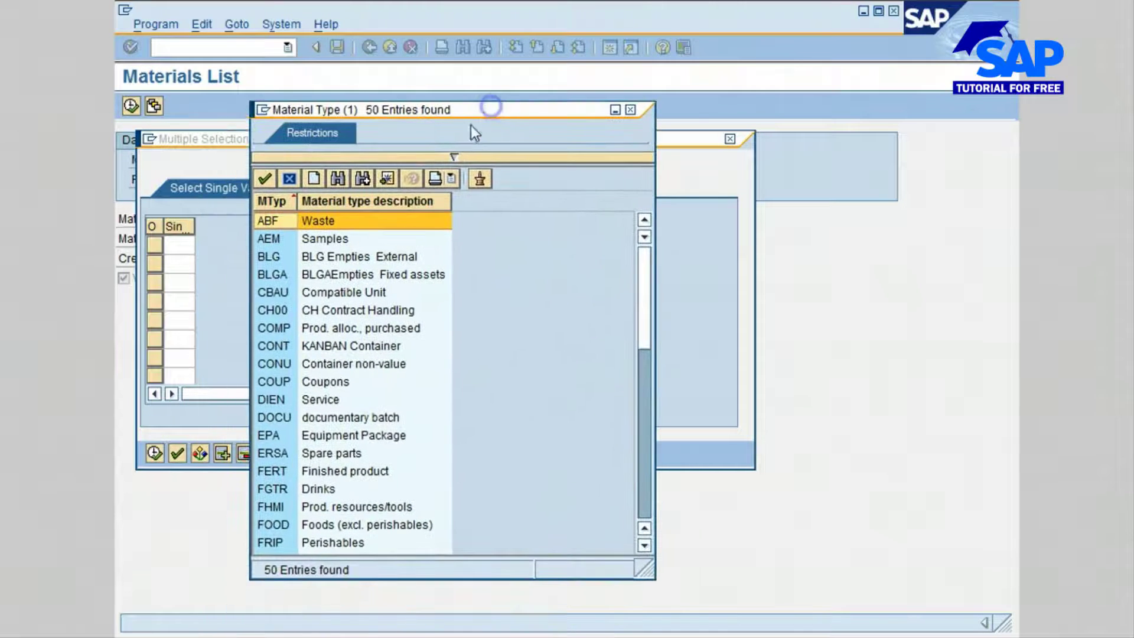
left_click(387, 200)
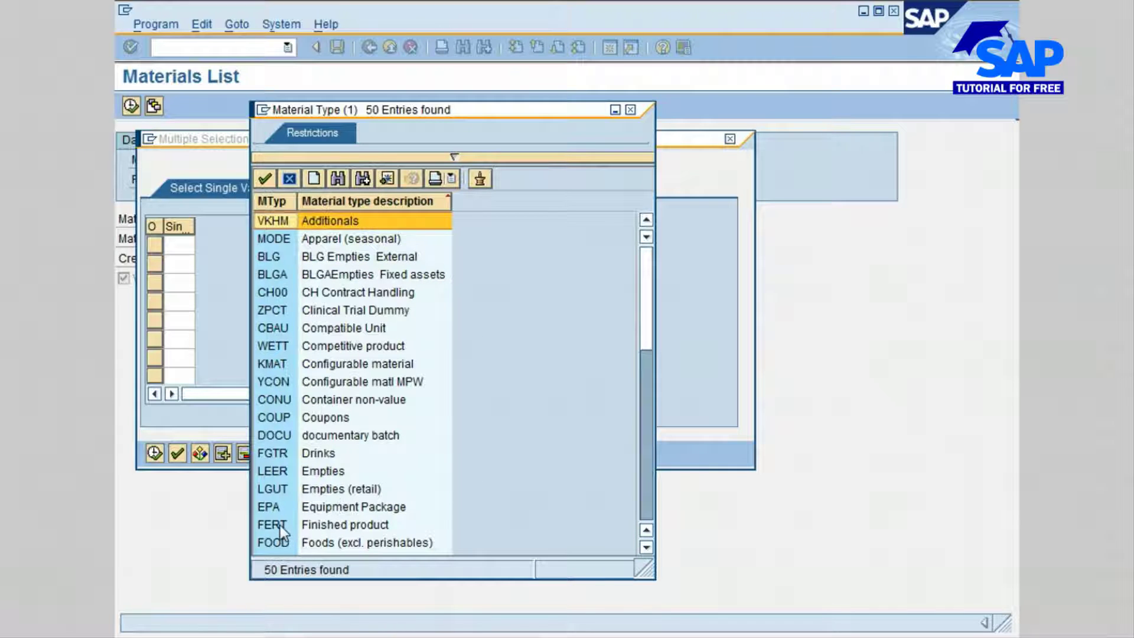
left_click(314, 525)
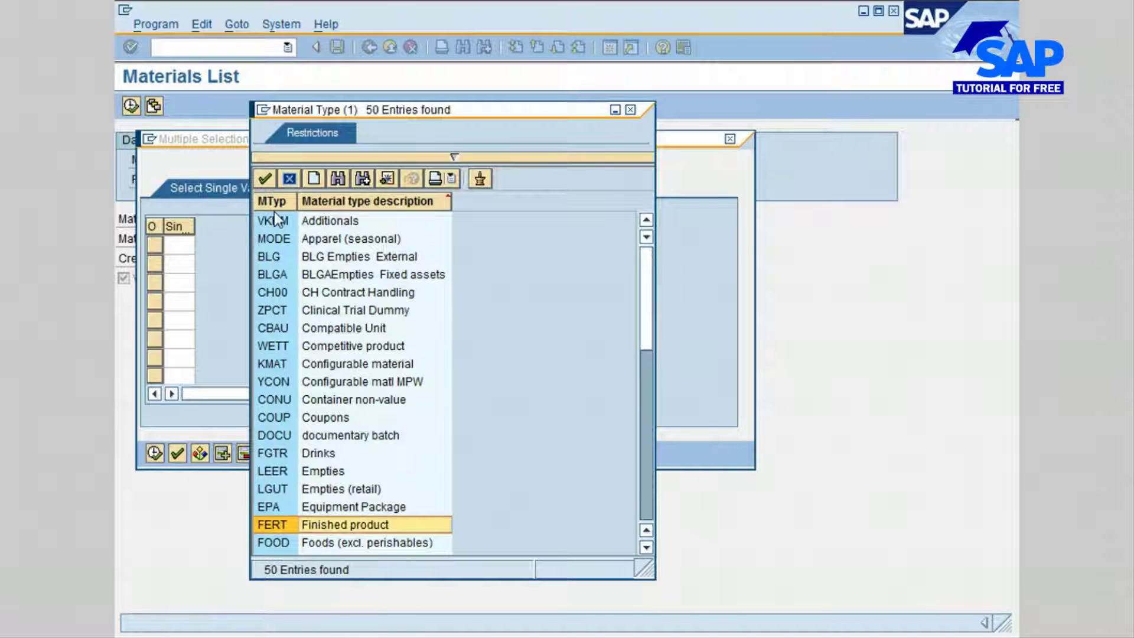
left_click(265, 179)
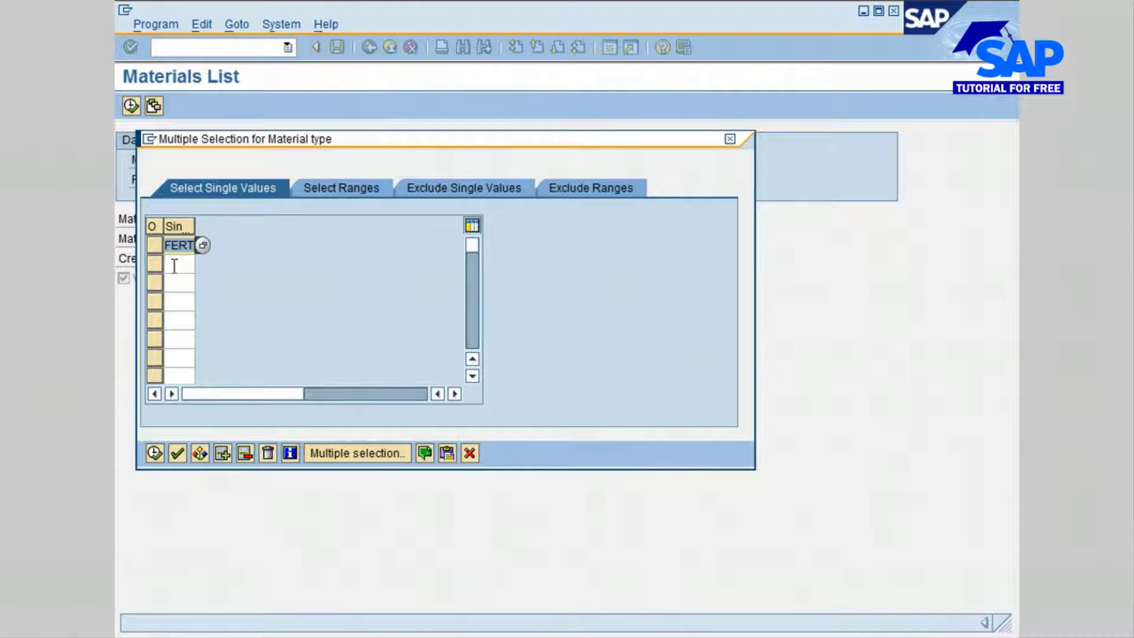
- Add HALB (Semi-finished product) as the second single value for the material type
left_click(174, 264)
left_click(201, 263)
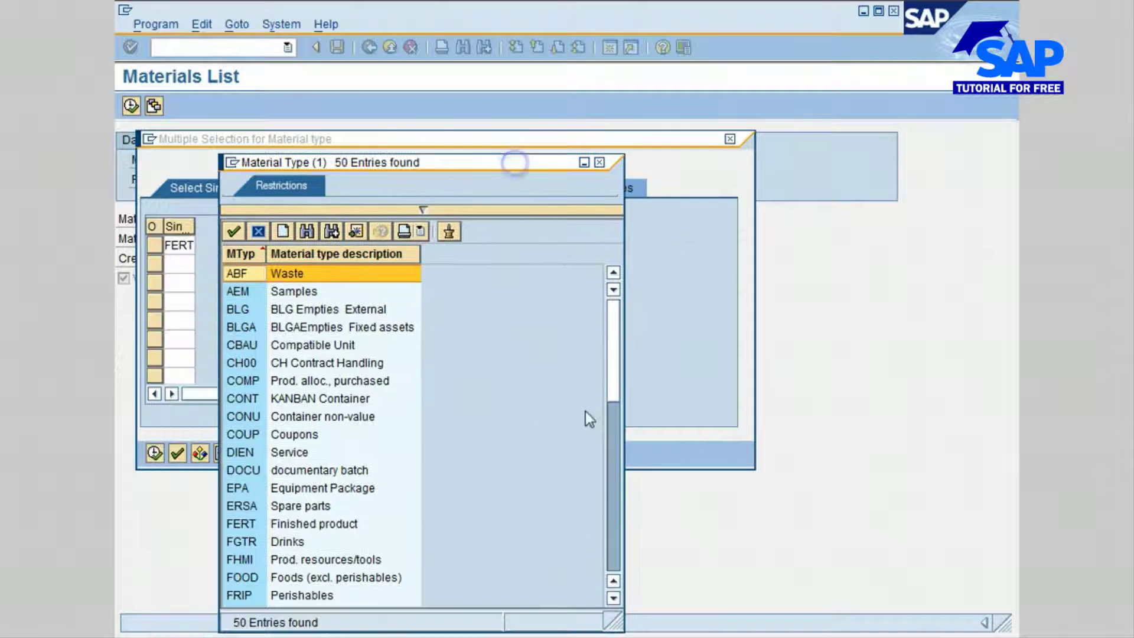
left_click(364, 255)
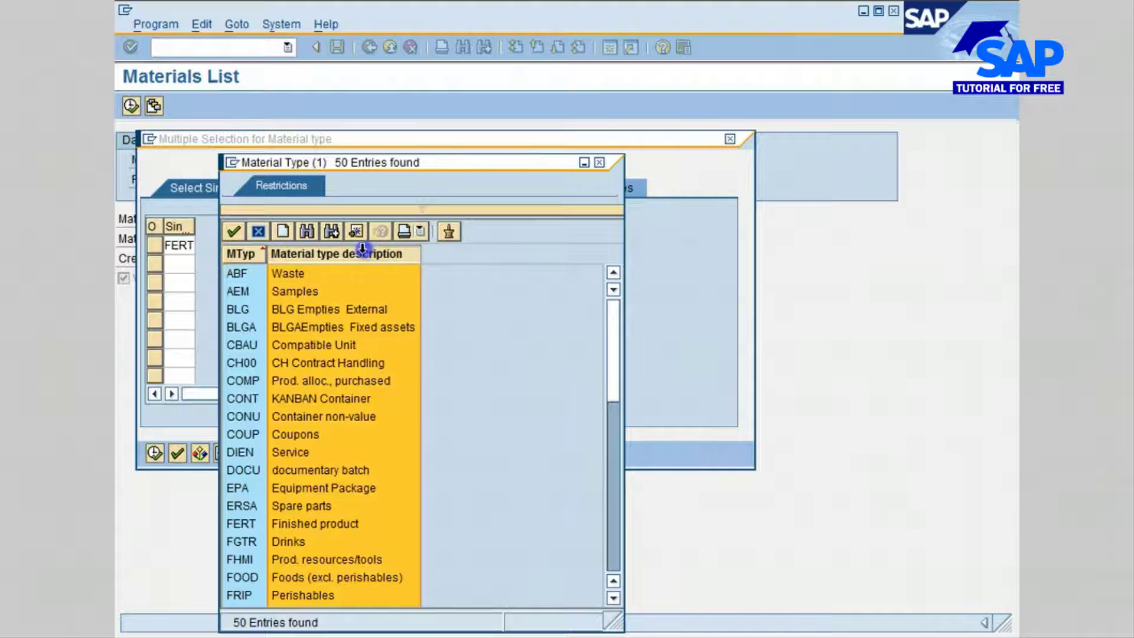
left_click(616, 547)
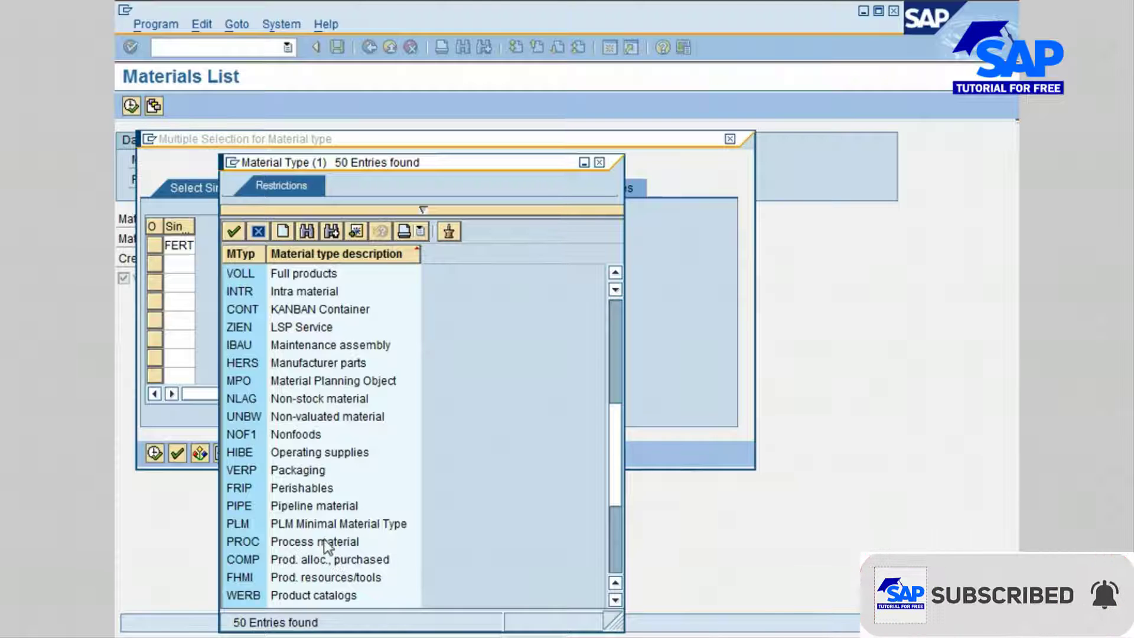
left_click(616, 567)
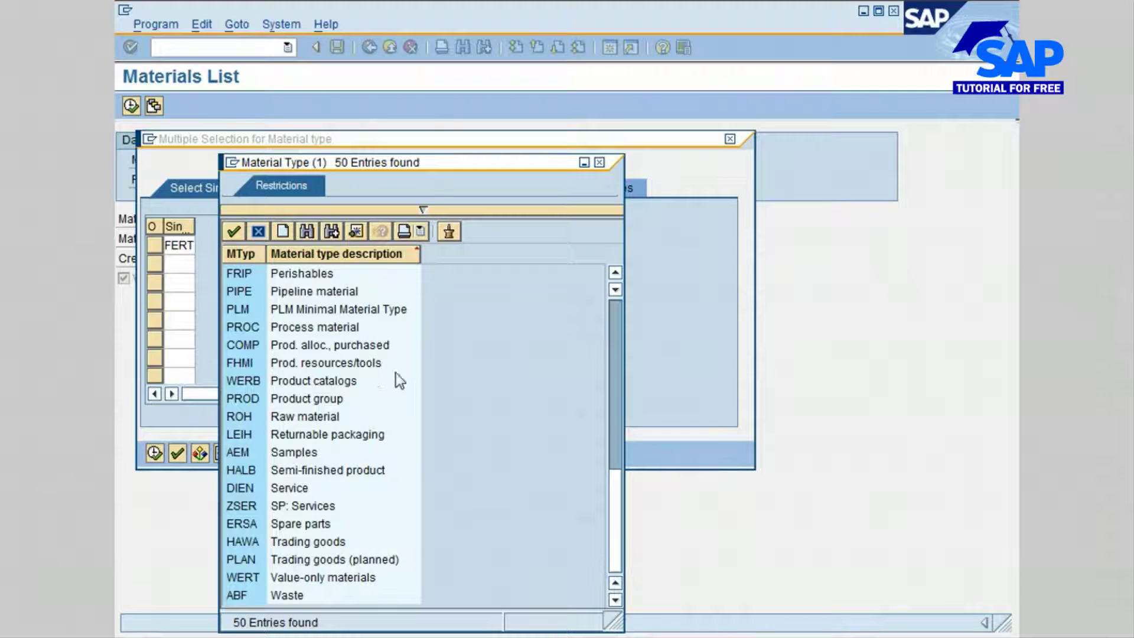
left_click(333, 472)
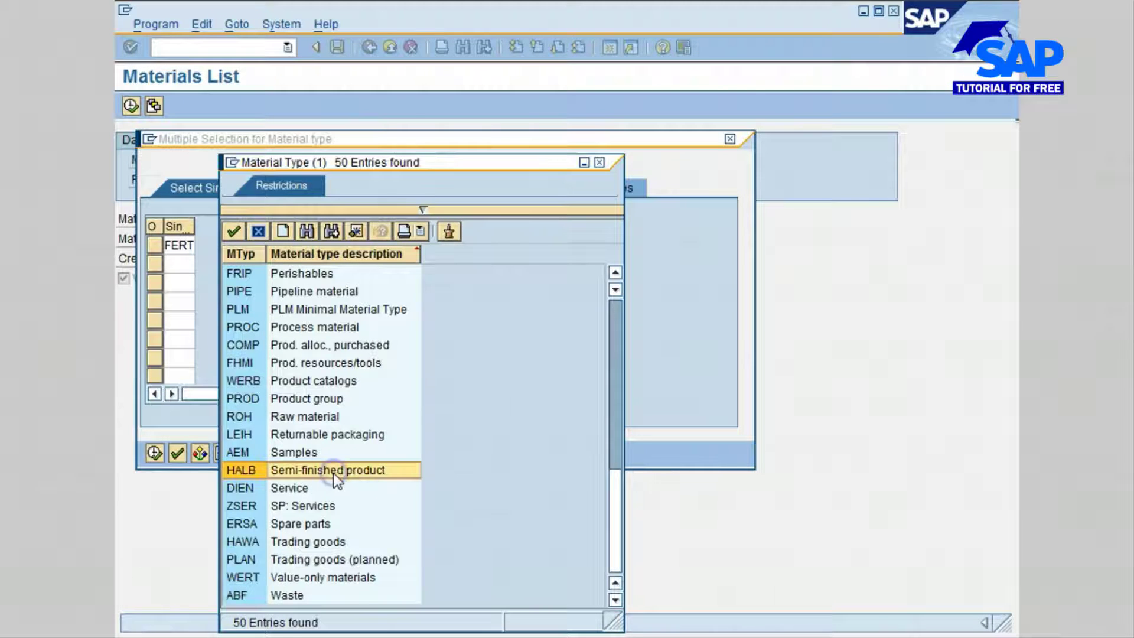
left_click(234, 232)
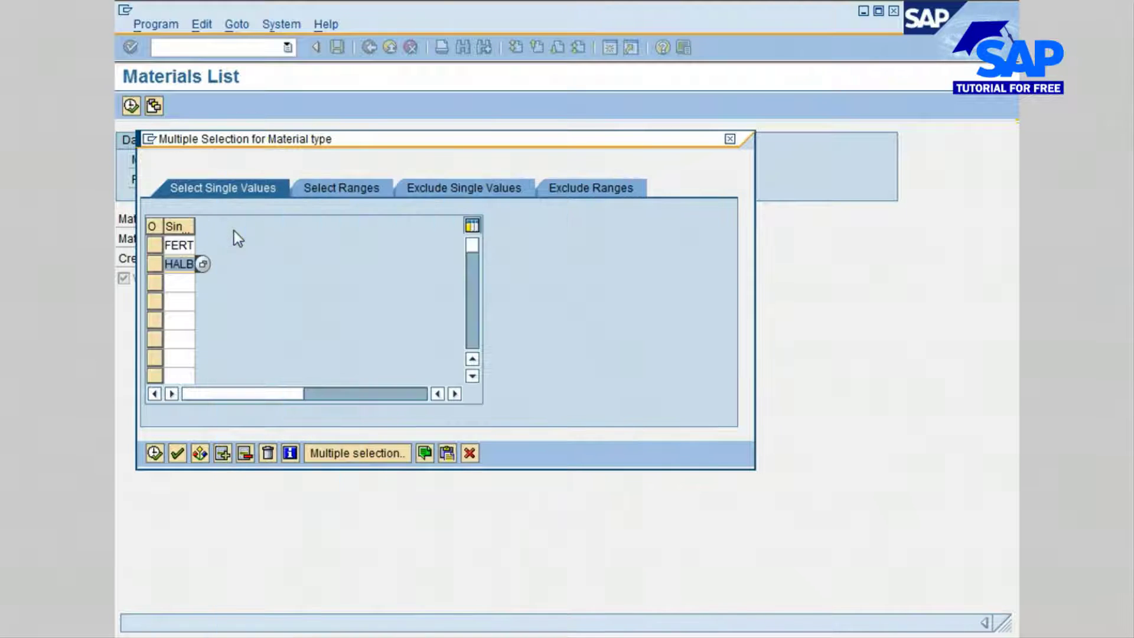
- Add ROH (Raw material) as the third single value and apply the material type selection
left_click(183, 284)
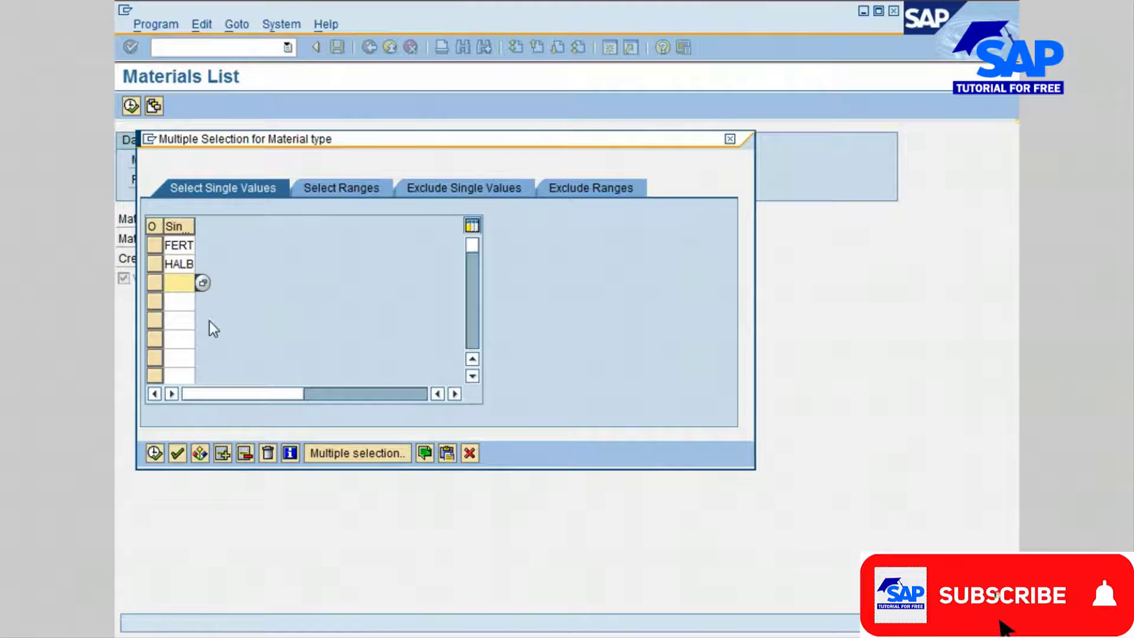
left_click(203, 284)
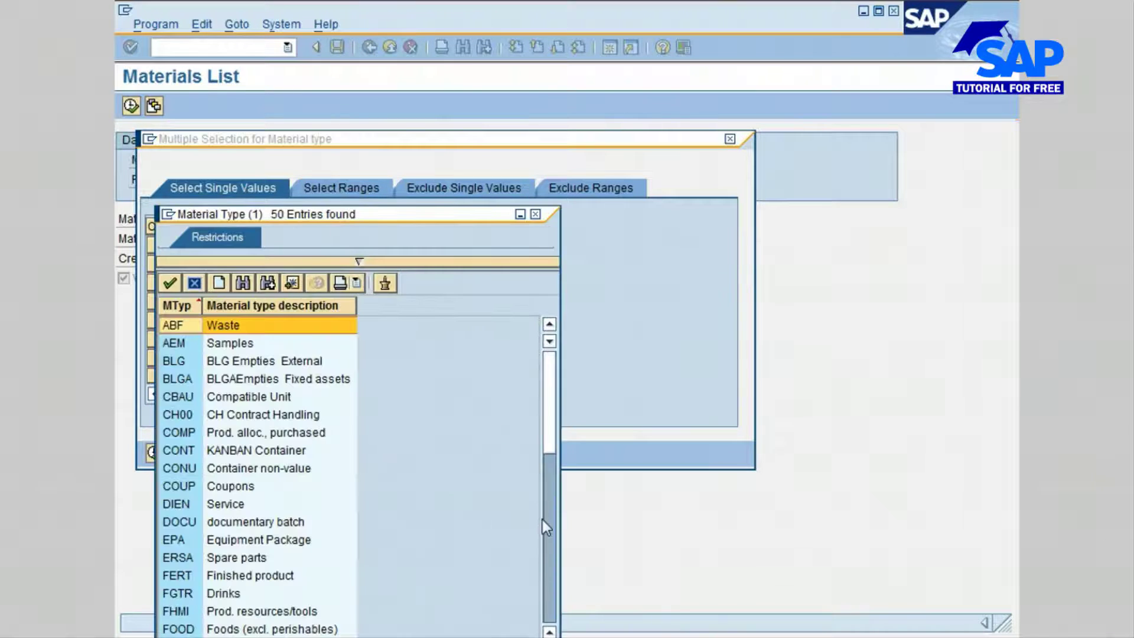
left_click(284, 305)
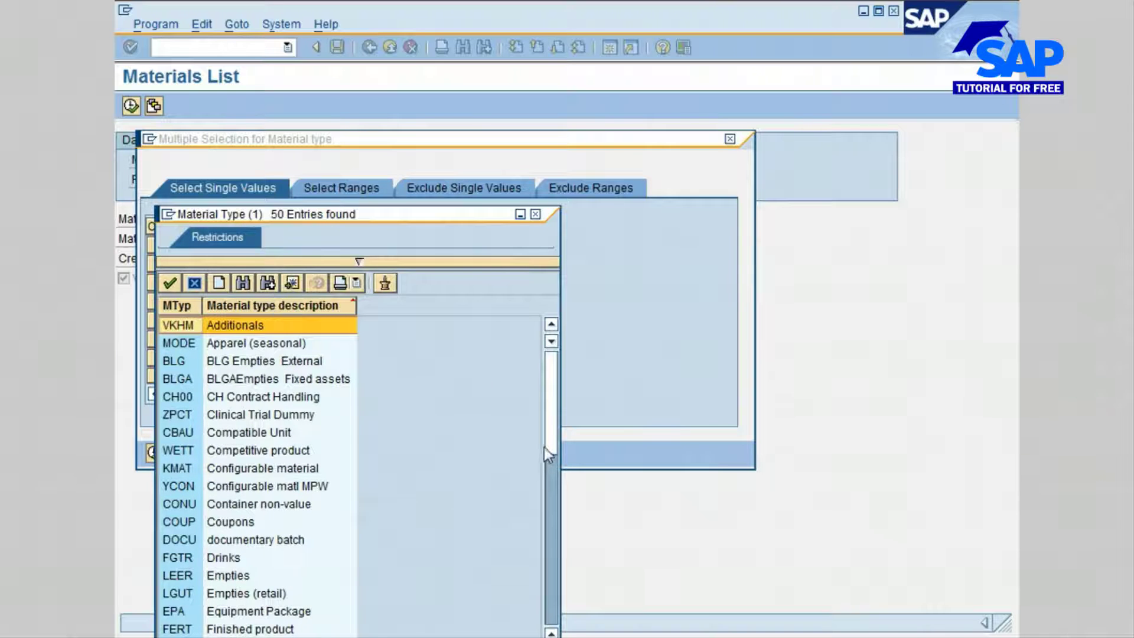
left_click(549, 484)
left_click_drag(551, 485, 555, 552)
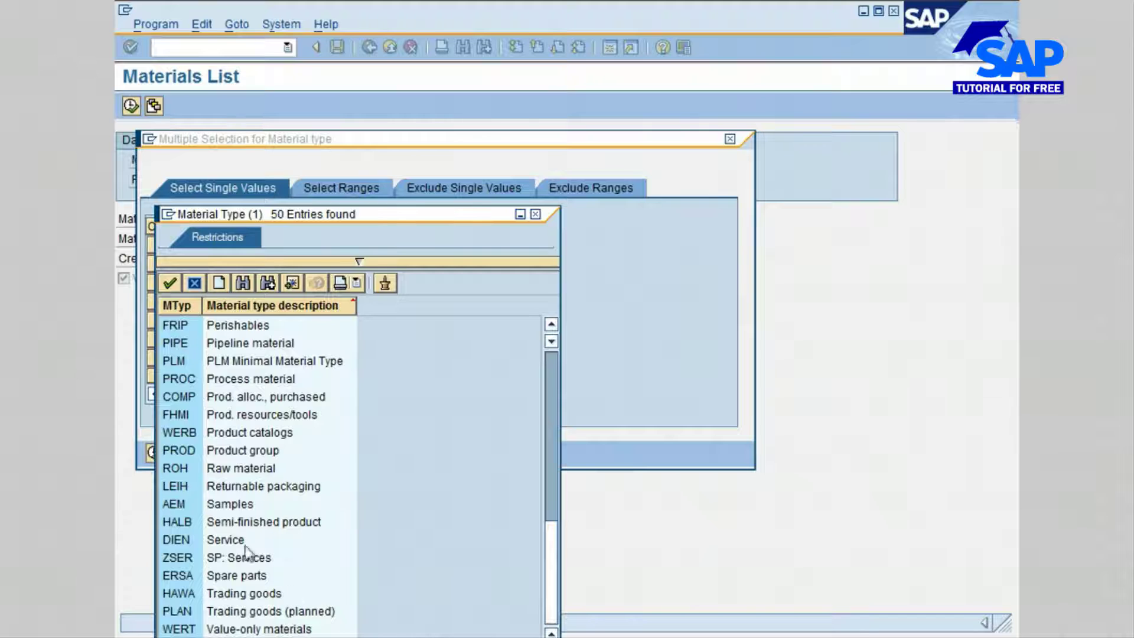
left_click(242, 466)
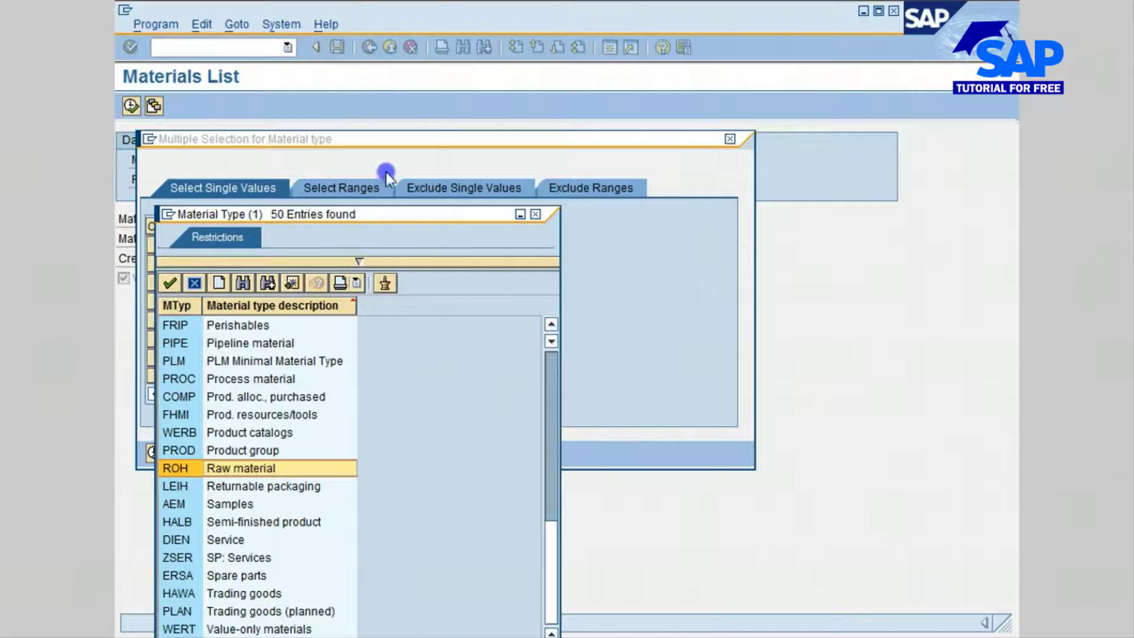
left_click_drag(385, 172, 443, 145)
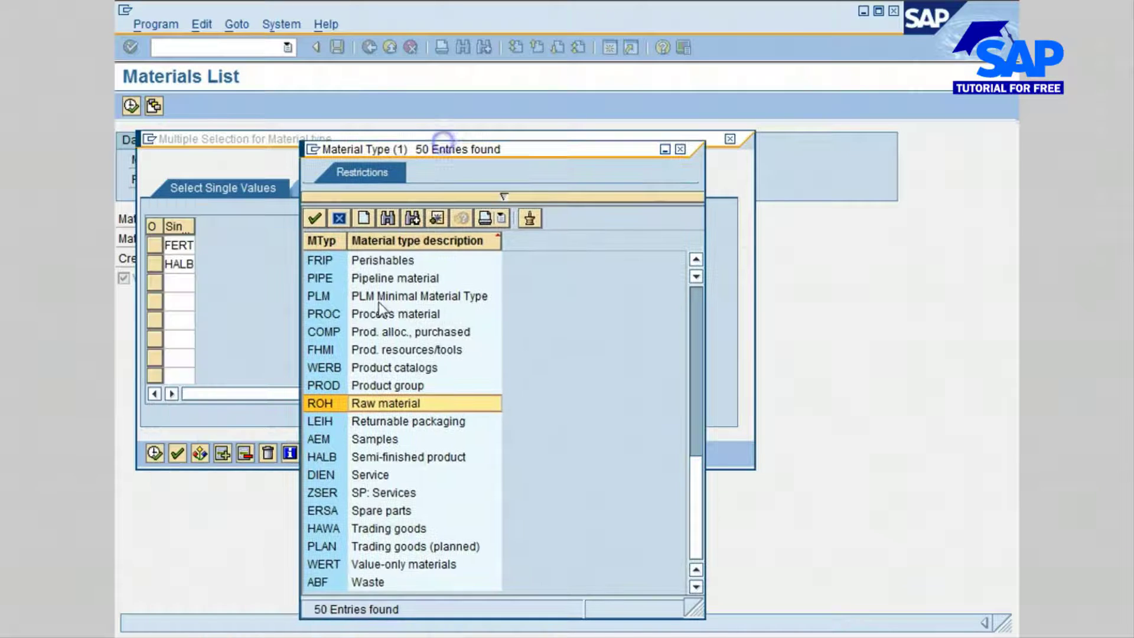
left_click(315, 219)
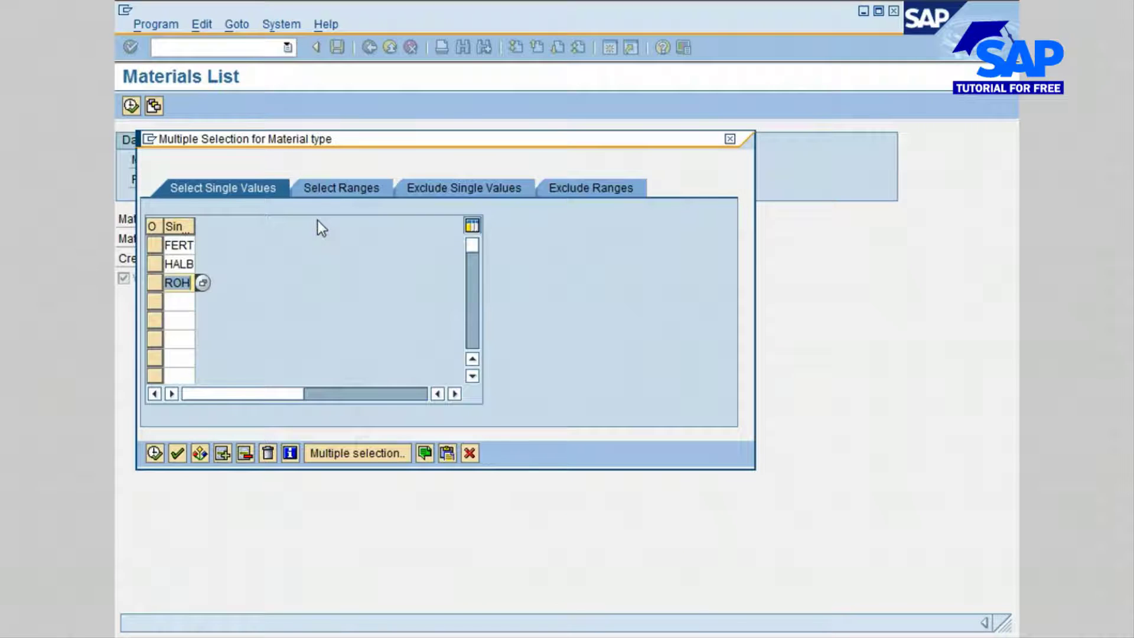
left_click(154, 453)
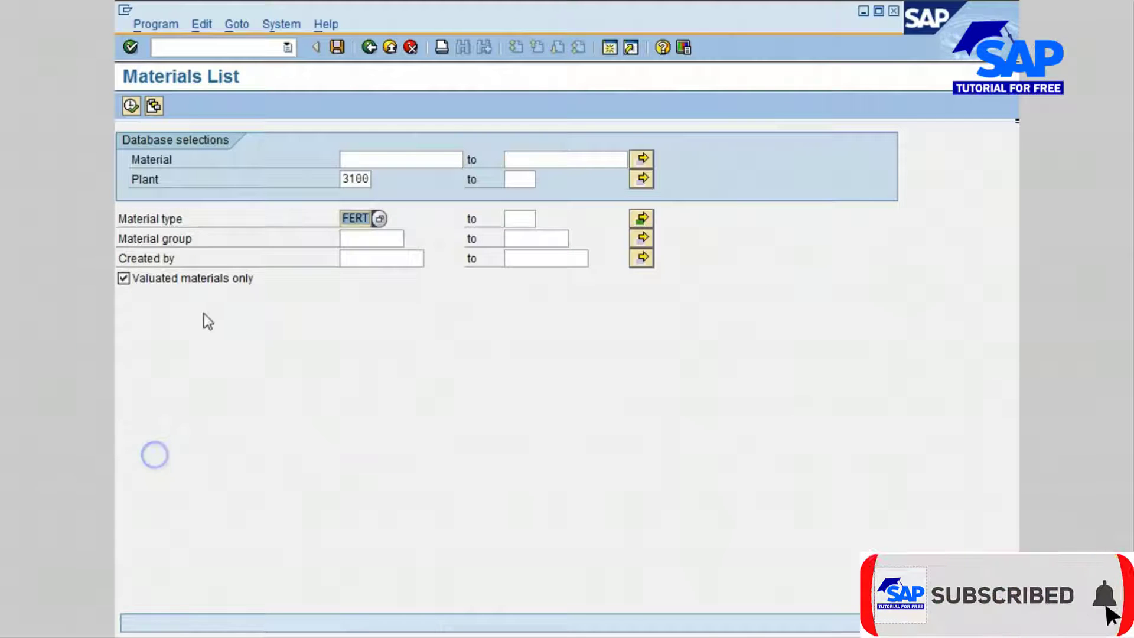
- Keep the selection restricted to valuated materials only and execute the materials list report
left_click(263, 282)
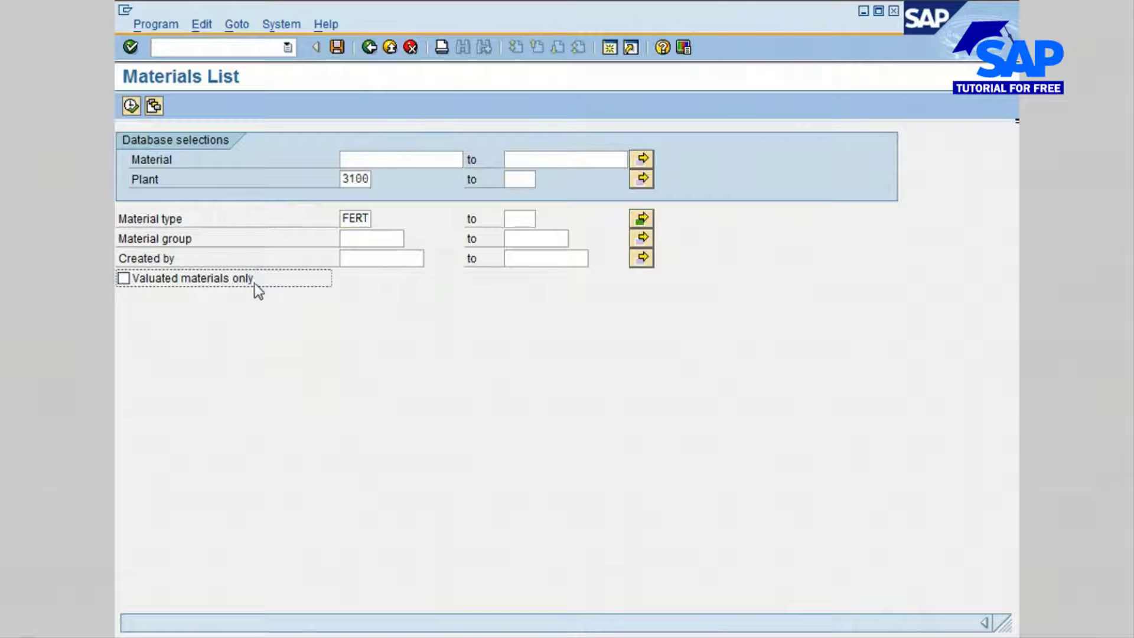
left_click(124, 278)
left_click(131, 106)
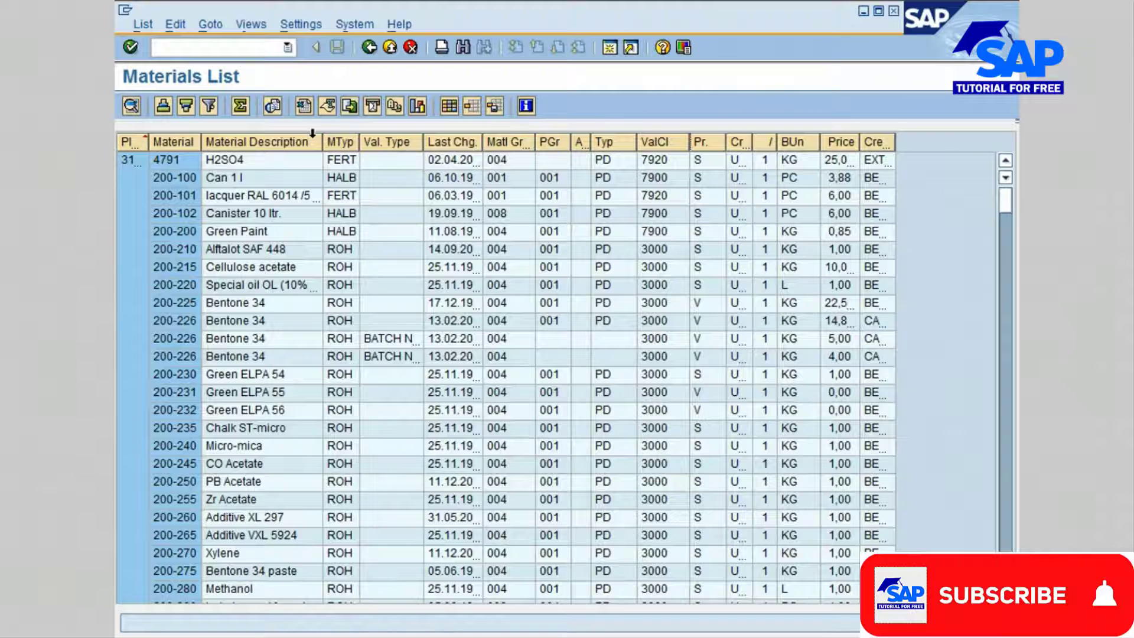